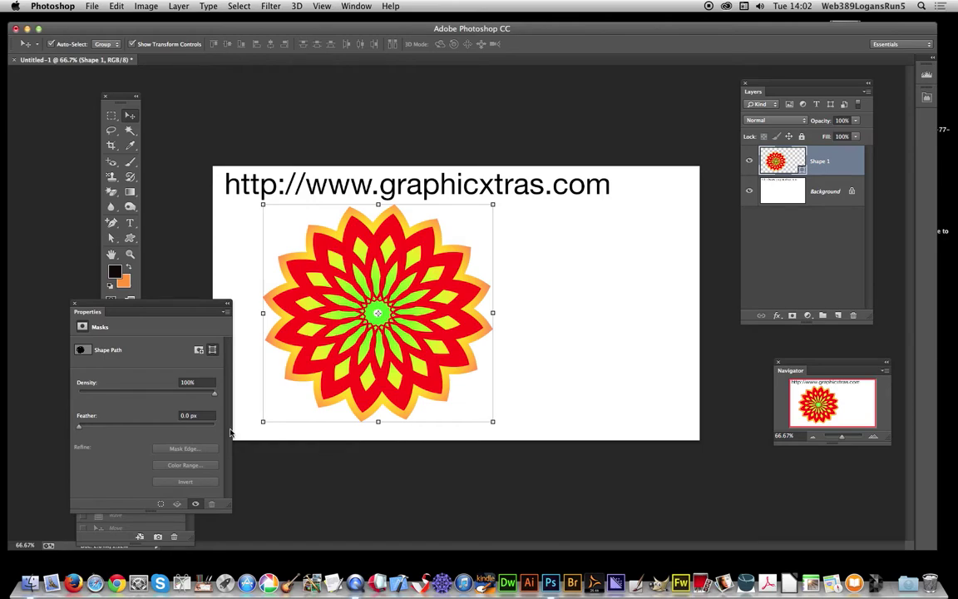
- Feather the flower shape's mask to 7.7 px in the Properties panel to soften its petals
drag(79, 427, 125, 427)
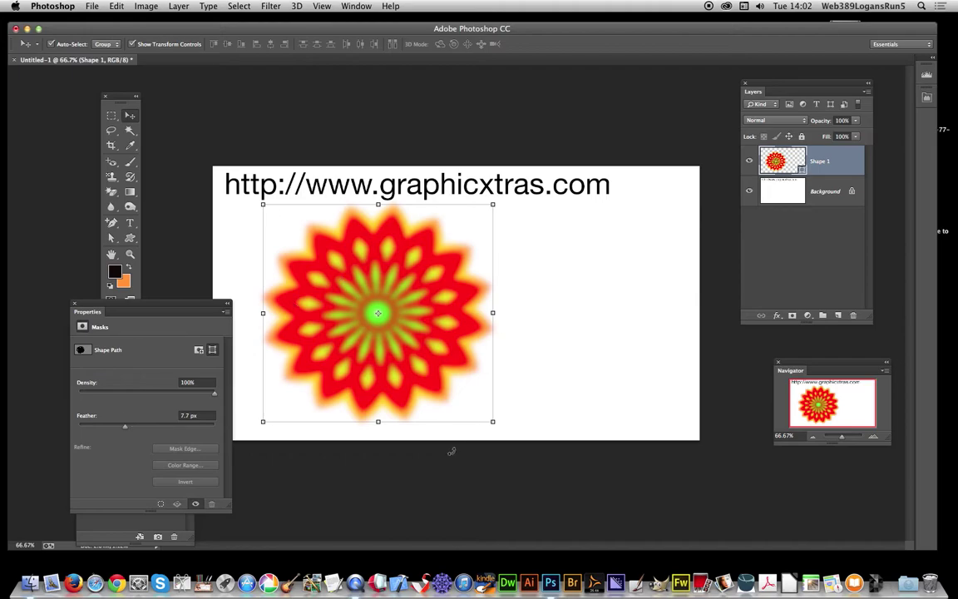
- Convert Shape 1 to a Smart Object and nudge it slightly lower on the canvas
click(180, 6)
mouse_move(220, 188)
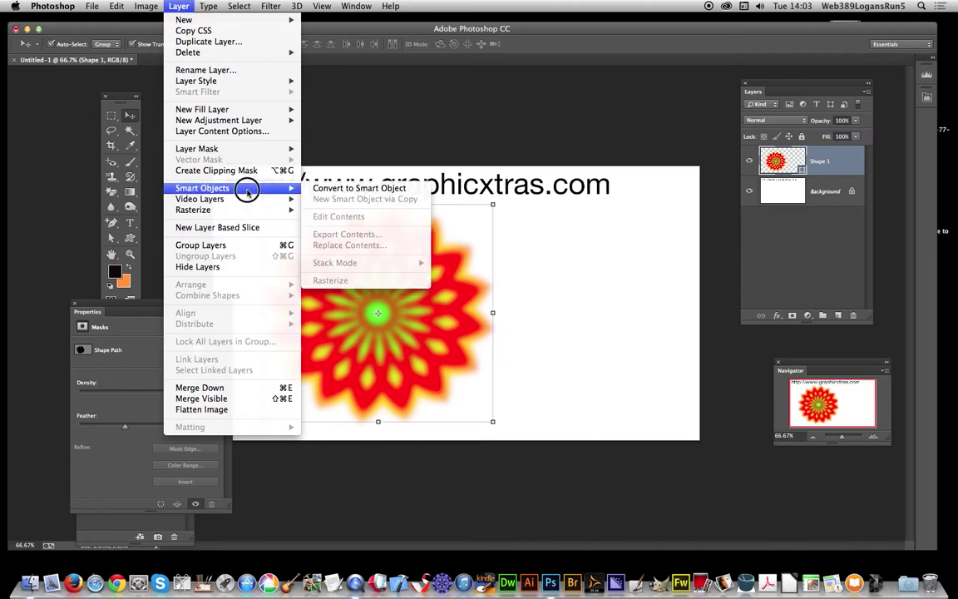
click(314, 190)
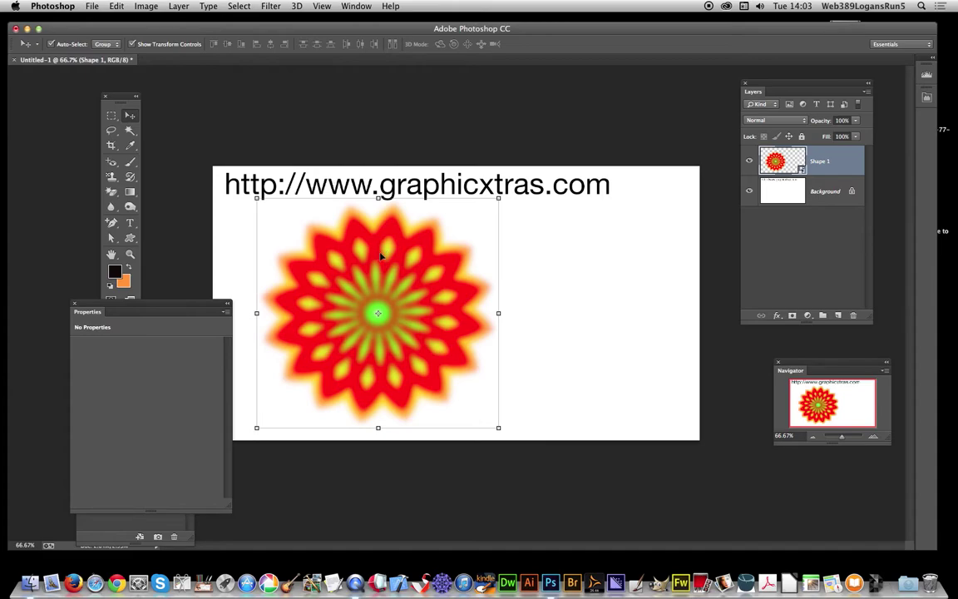
drag(376, 252, 377, 257)
- Apply a Wave smart filter with 117 generators, stretching the flower into a diagonal streak
click(271, 7)
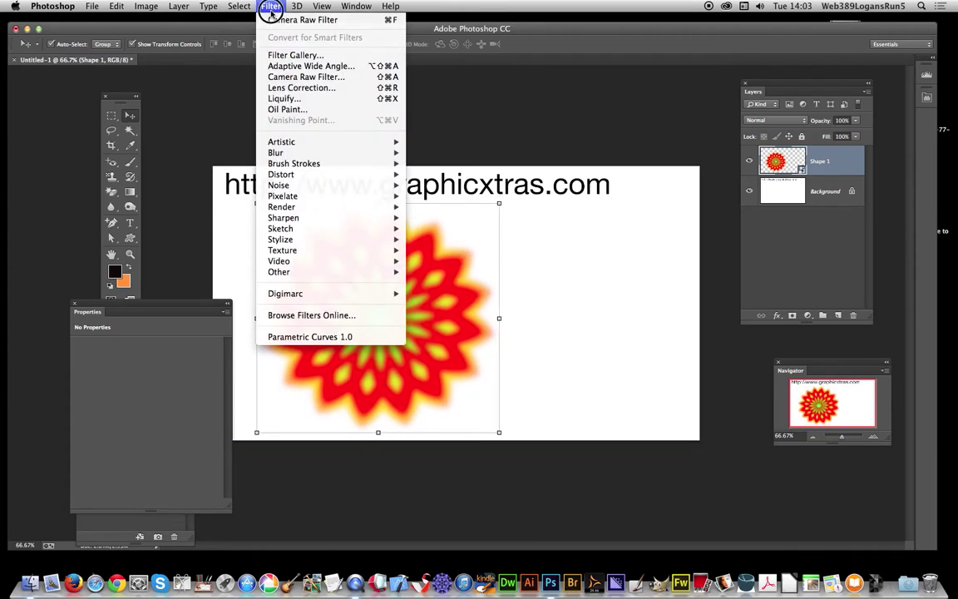
mouse_move(278, 138)
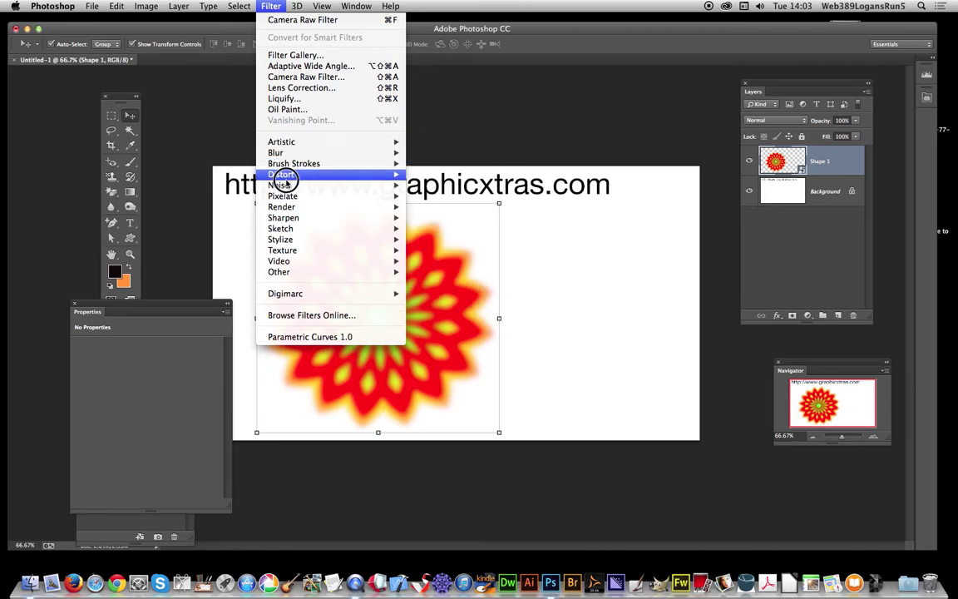
mouse_move(372, 173)
click(433, 284)
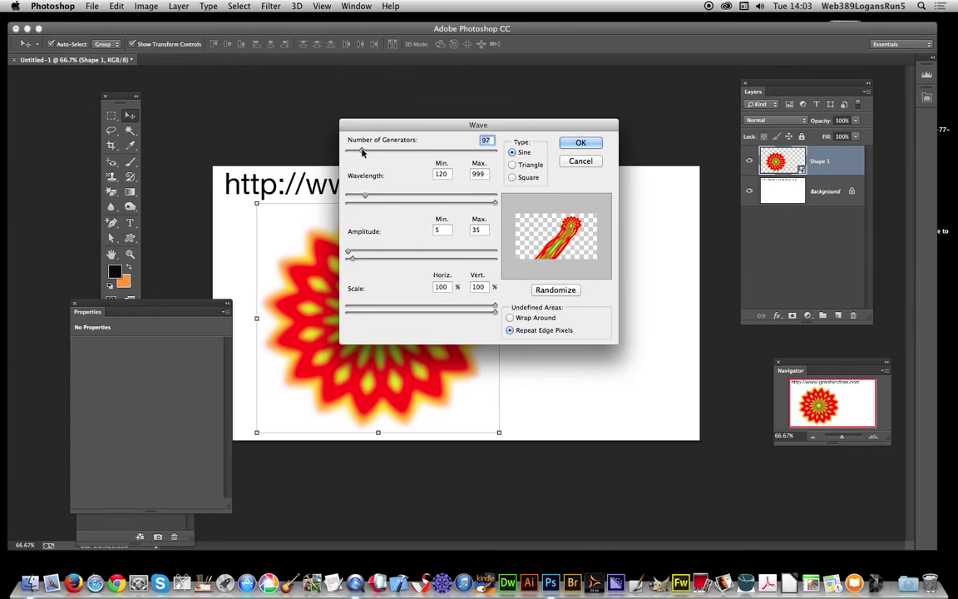
drag(362, 151, 367, 153)
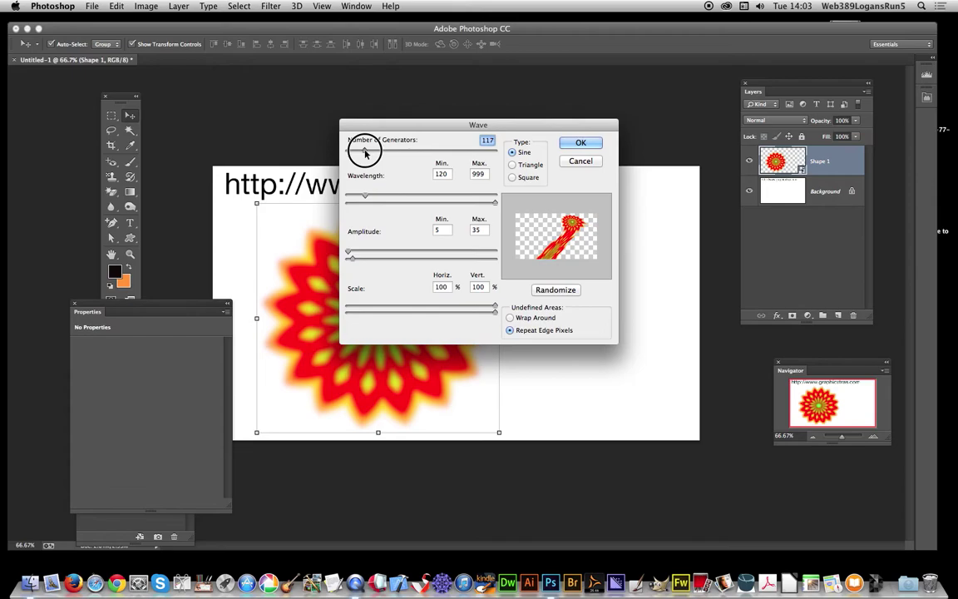
click(581, 146)
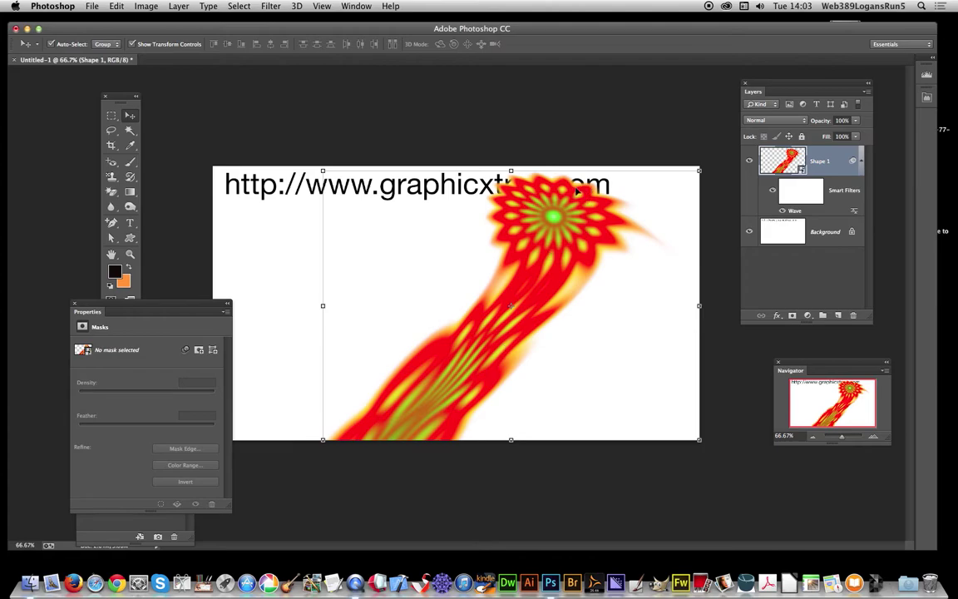
- Duplicate the wavy flower layer as Shape 1 copy
click(866, 92)
click(790, 119)
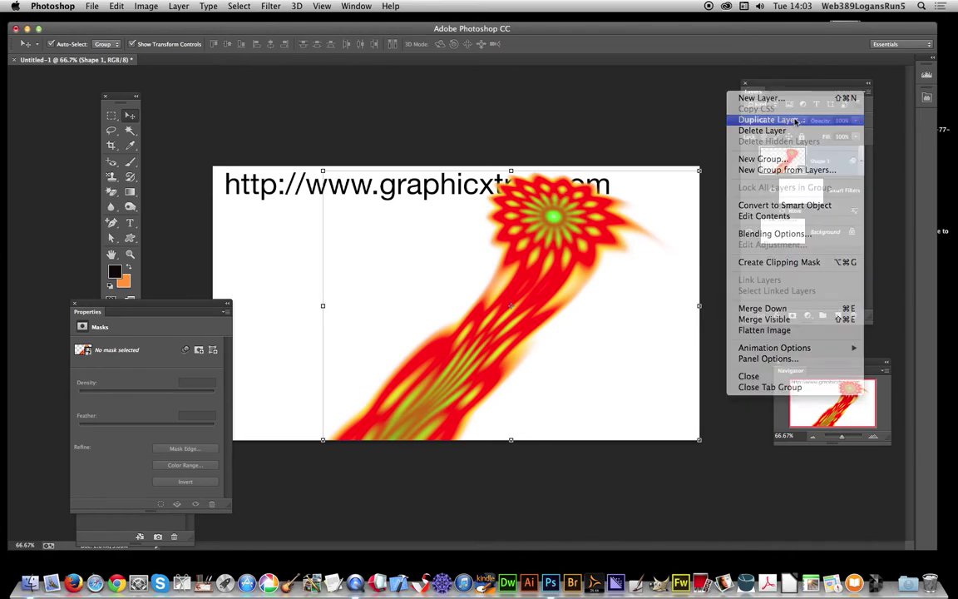
click(594, 240)
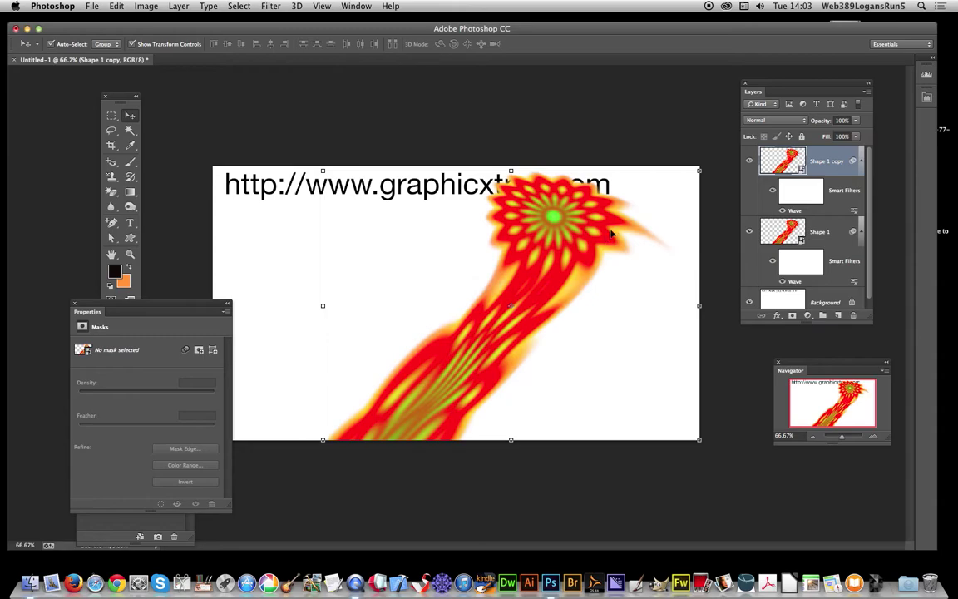
- Set Shape 1 copy to Difference blending and shift it up and left over the original
click(759, 121)
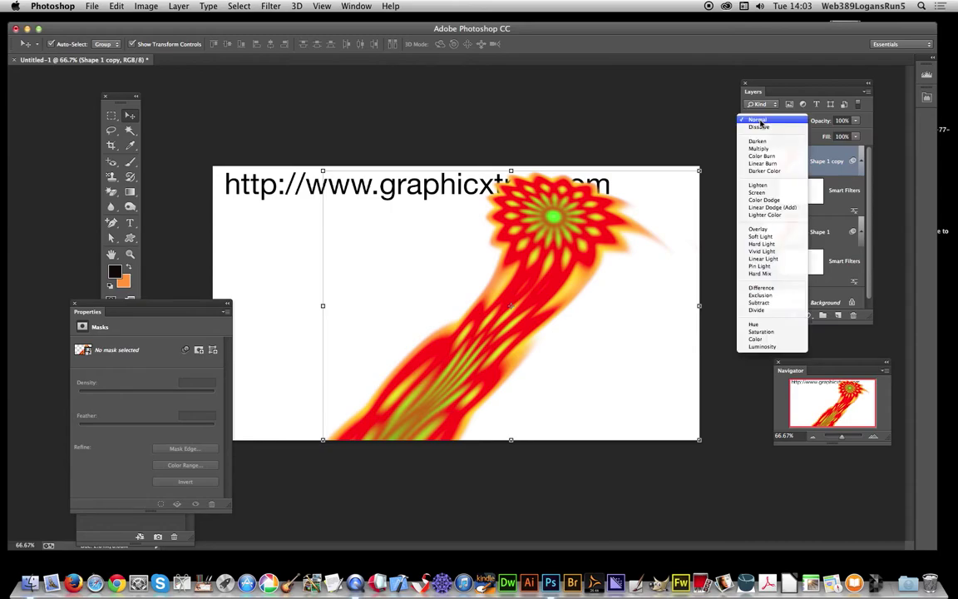
click(780, 288)
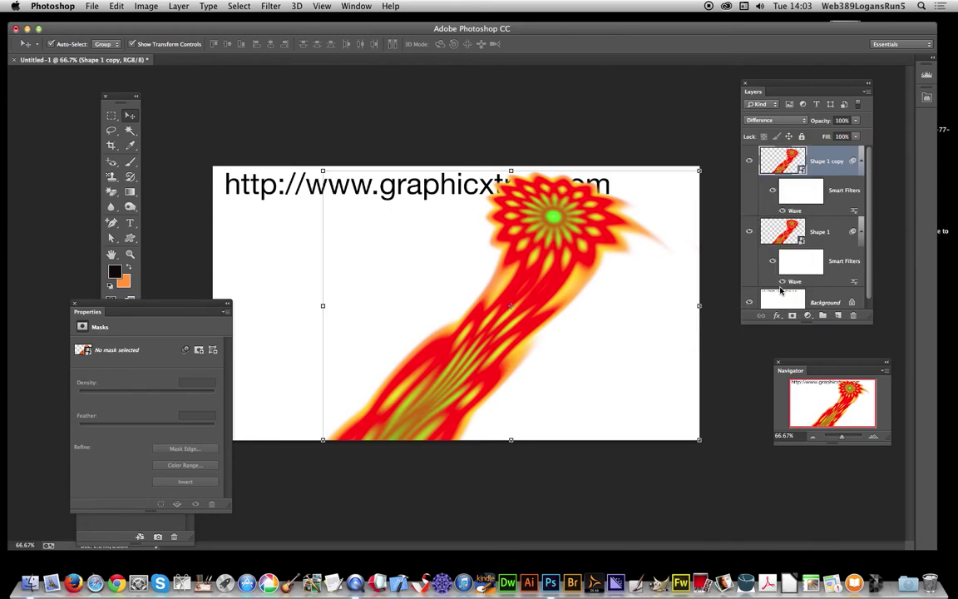
click(562, 203)
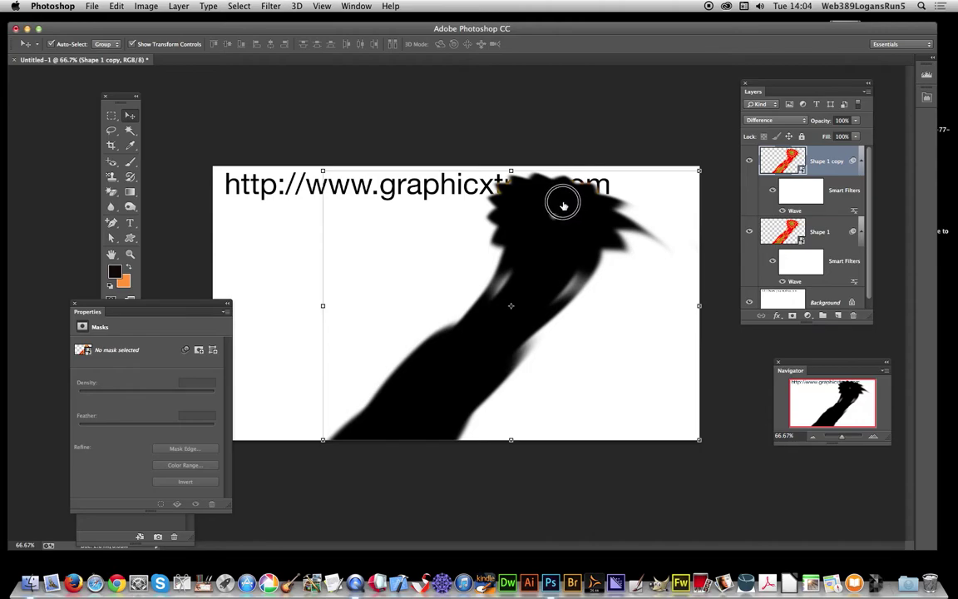
drag(559, 203, 542, 166)
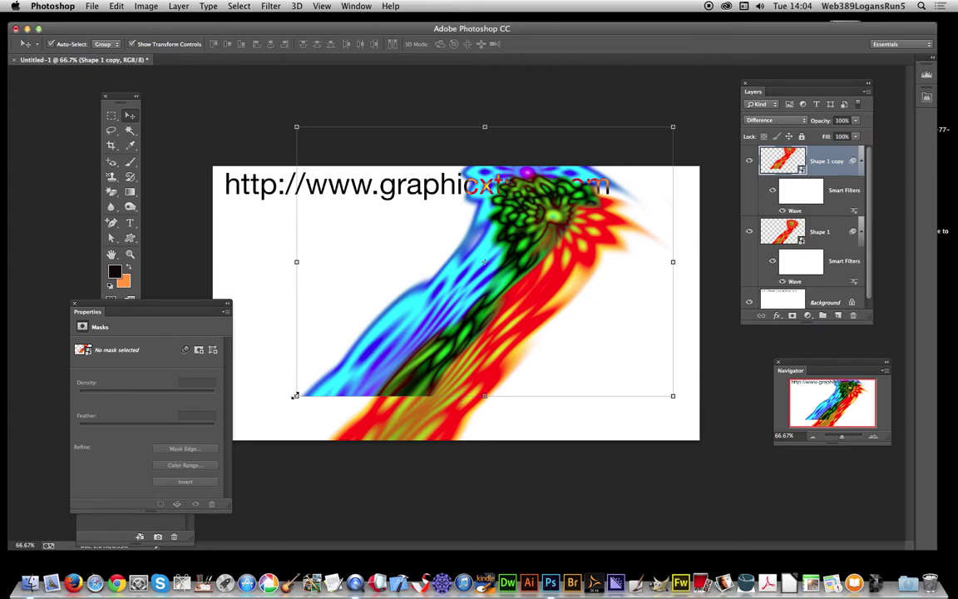
- Stretch and reposition Shape 1 copy, widening it to about 172% over the original streak
drag(296, 396, 578, 510)
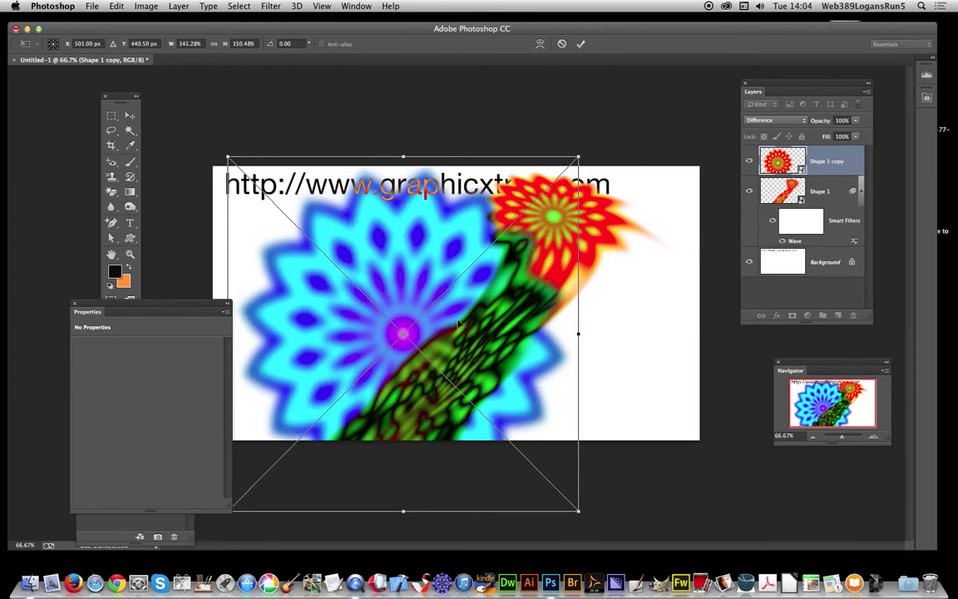
key(Return)
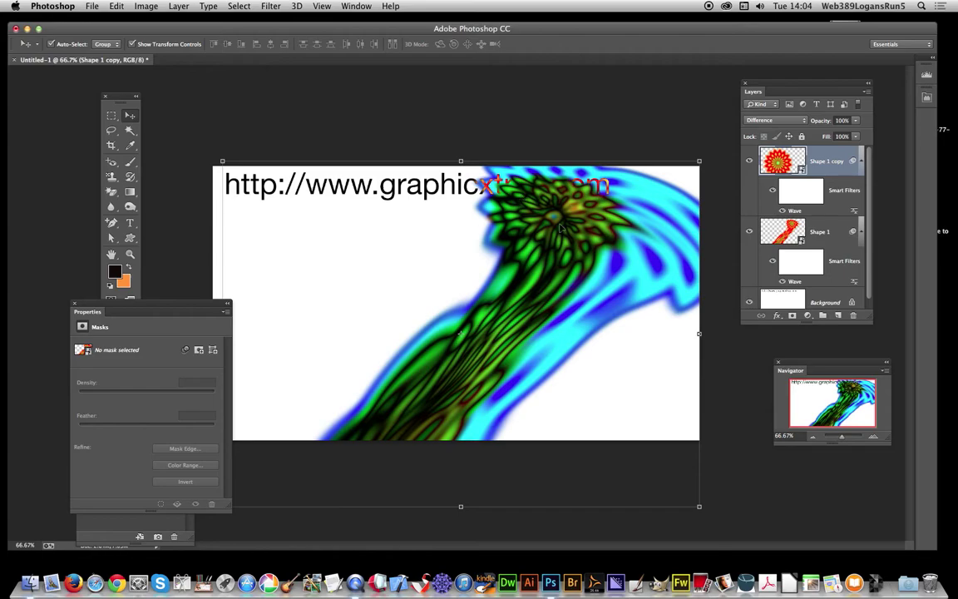
drag(660, 243, 622, 215)
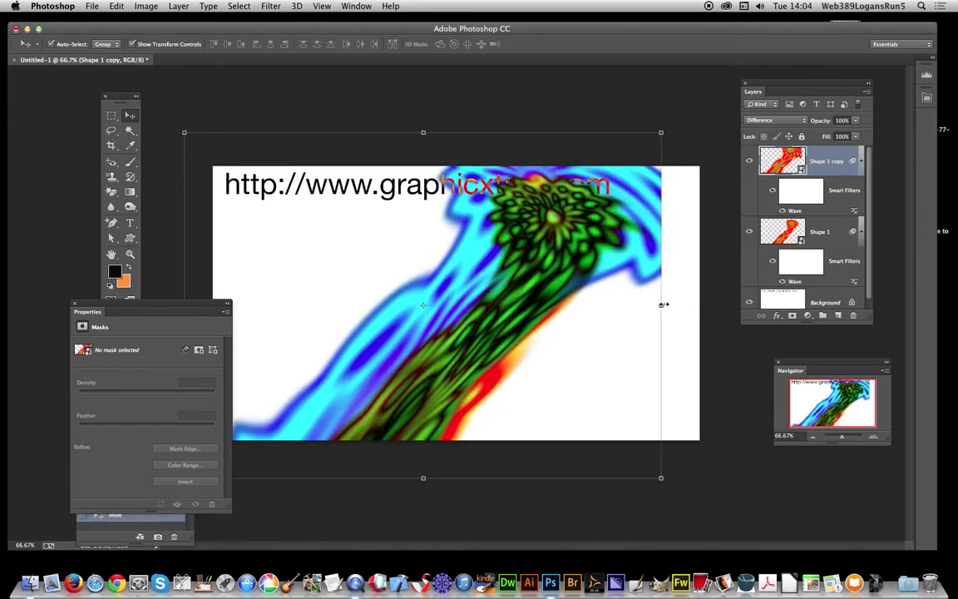
key(ctrl+t)
drag(719, 306, 730, 312)
drag(540, 306, 611, 304)
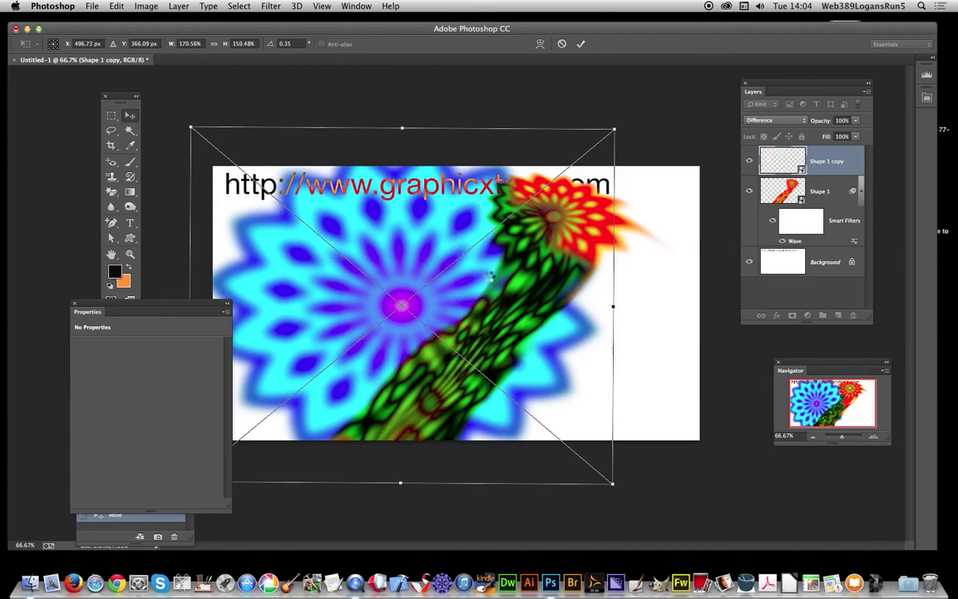
key(Return)
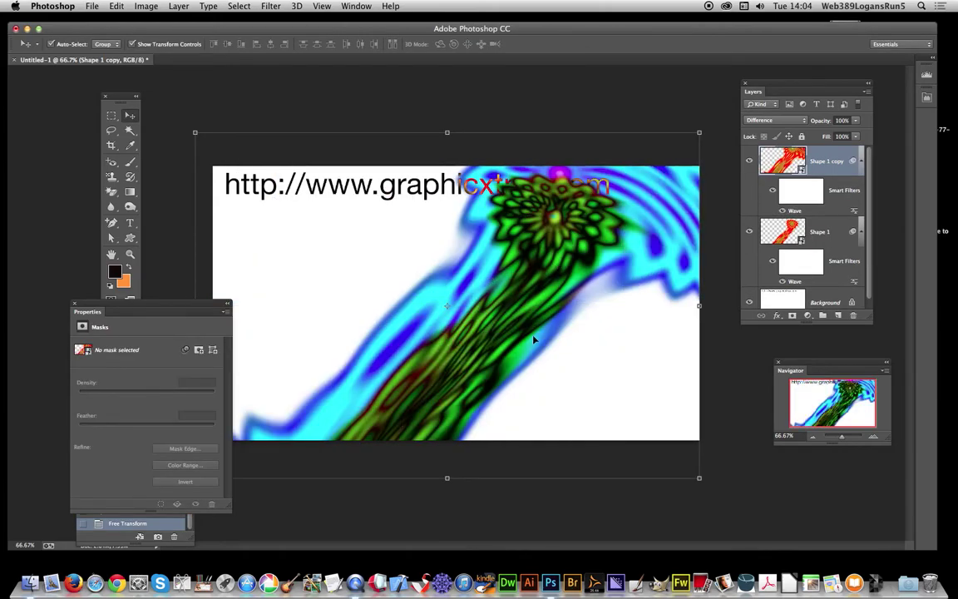
- Try Divide and Overlay blending on the copy, then settle back on Difference
click(772, 120)
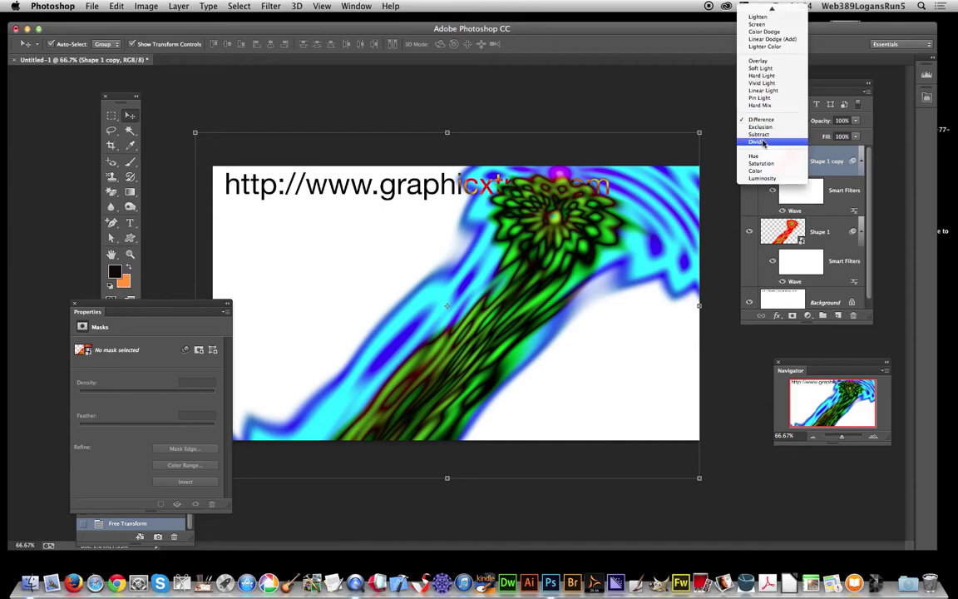
click(761, 142)
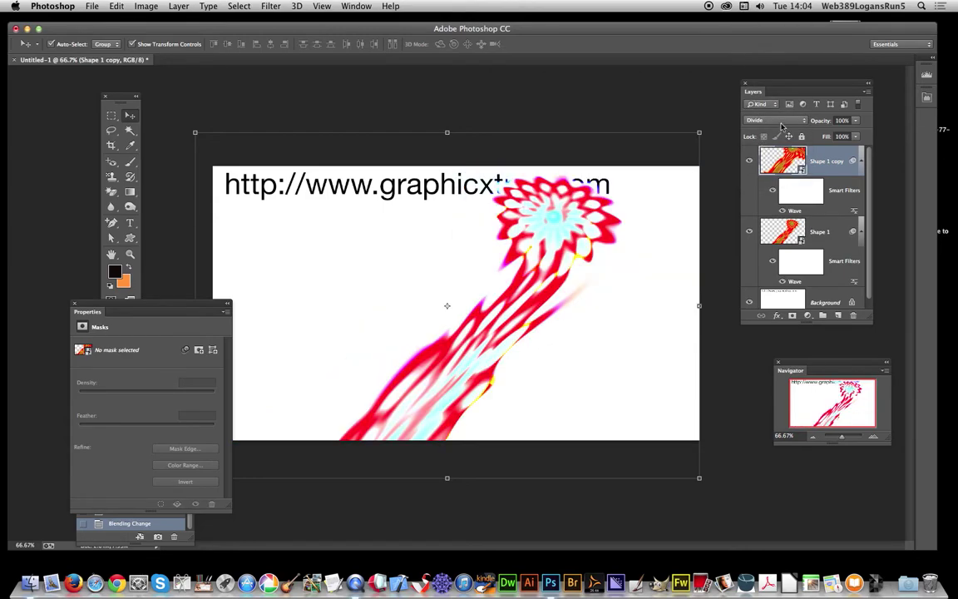
click(790, 117)
click(788, 39)
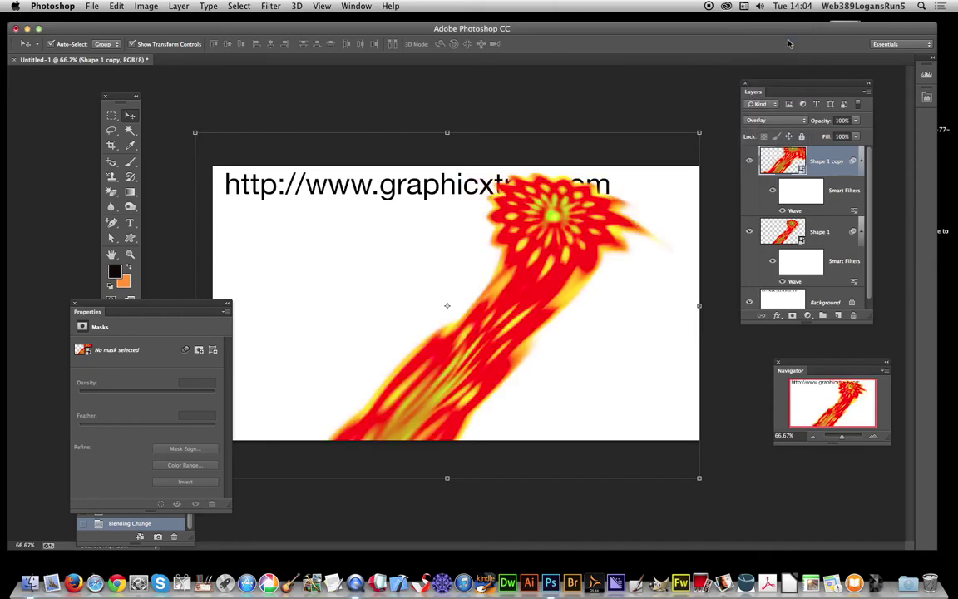
click(774, 121)
click(778, 178)
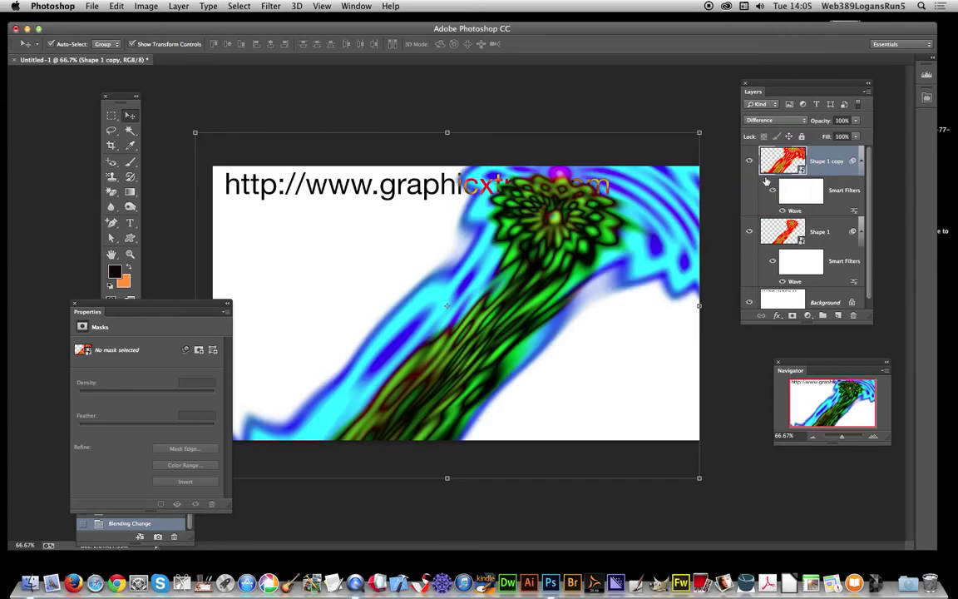
- Duplicate Shape 1 copy as a third Difference layer, Shape 1 copy 2
click(866, 91)
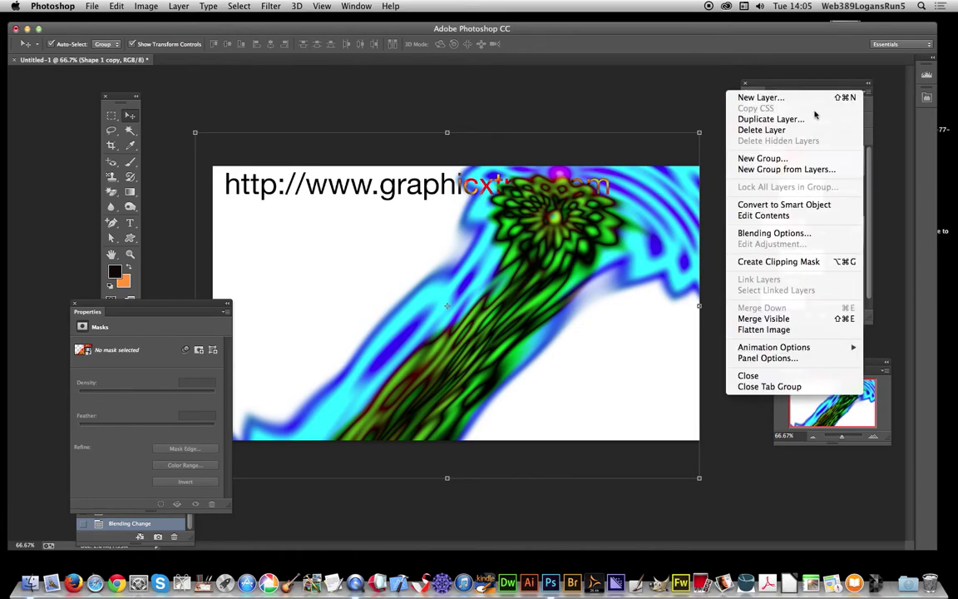
click(748, 119)
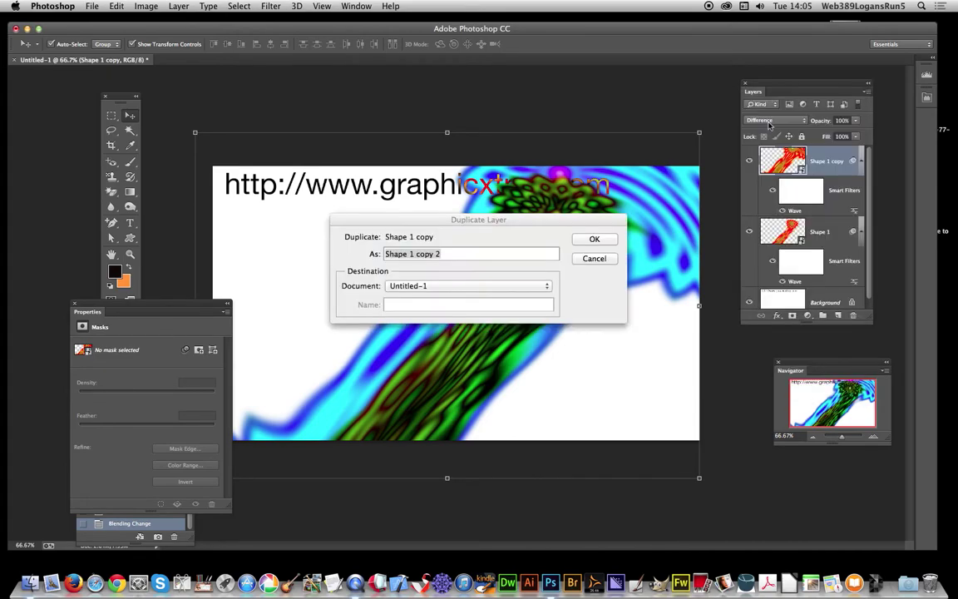
click(597, 241)
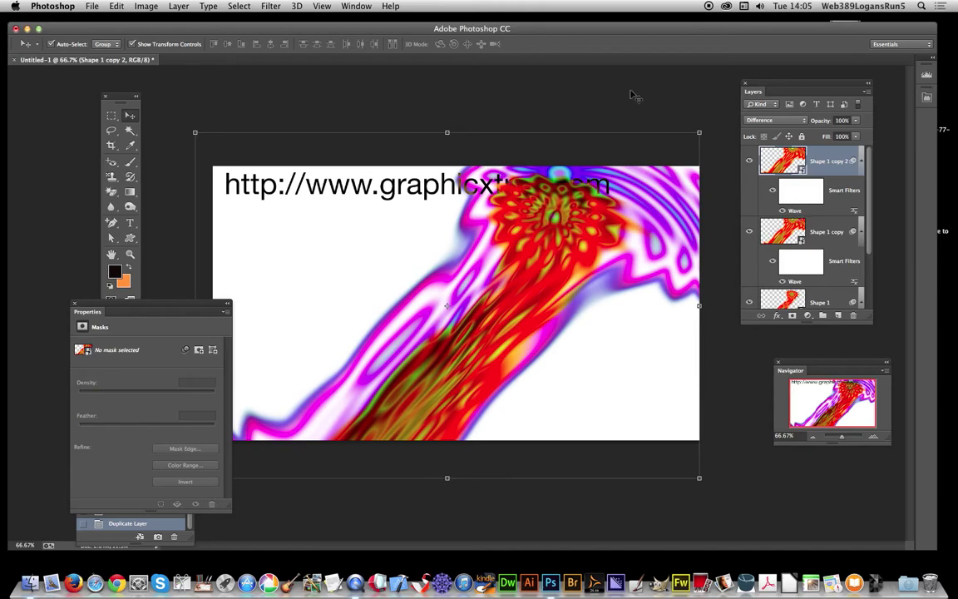
click(272, 6)
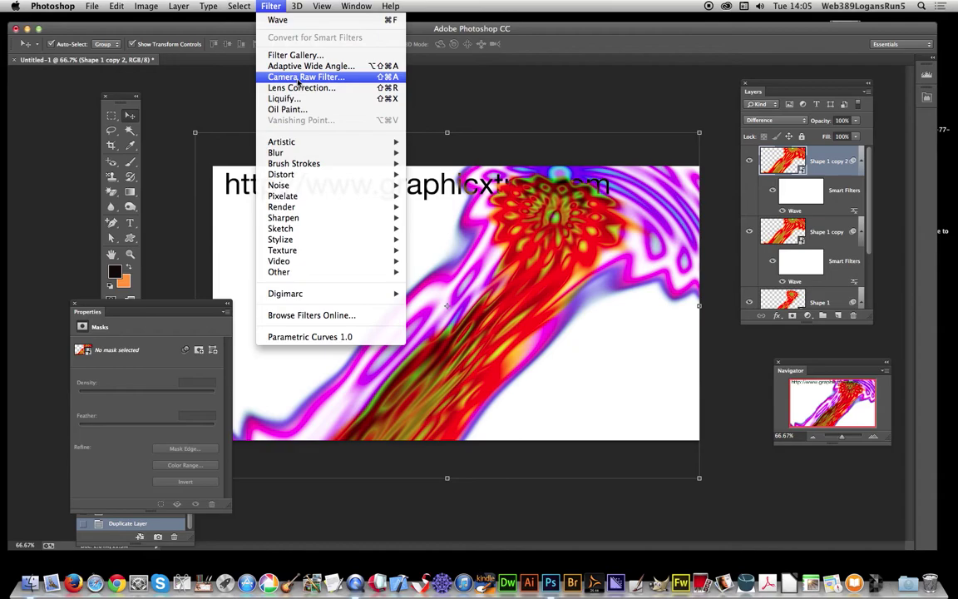
- Apply a Camera Raw Filter to Shape 1 copy 2 and lower its Temperature
mouse_move(145, 8)
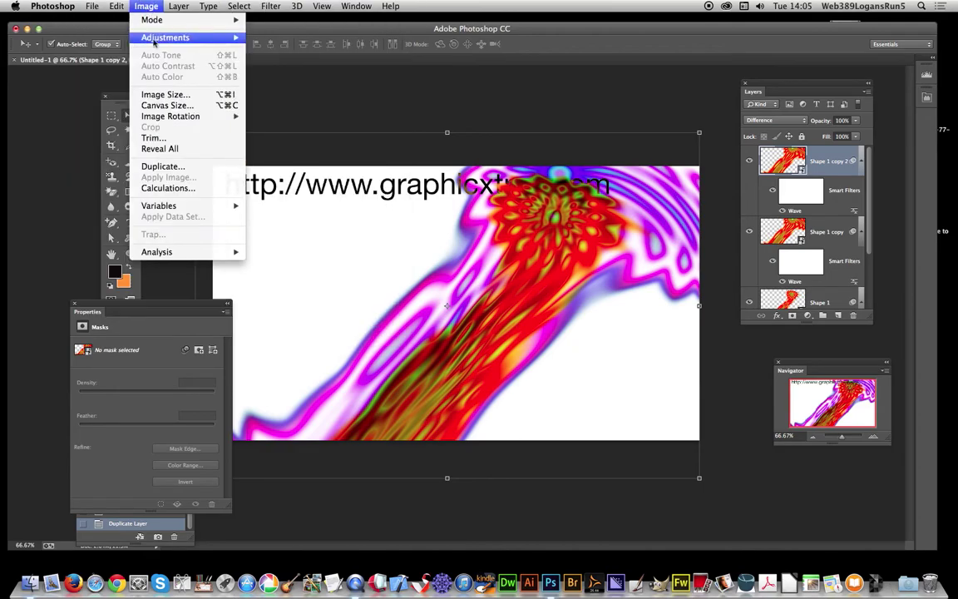
mouse_move(166, 38)
mouse_move(271, 7)
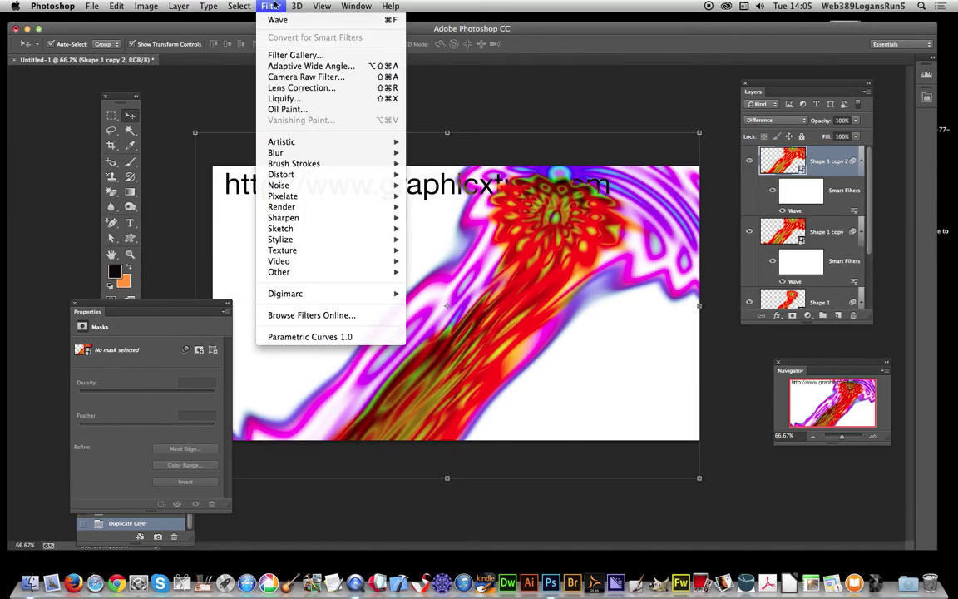
click(321, 78)
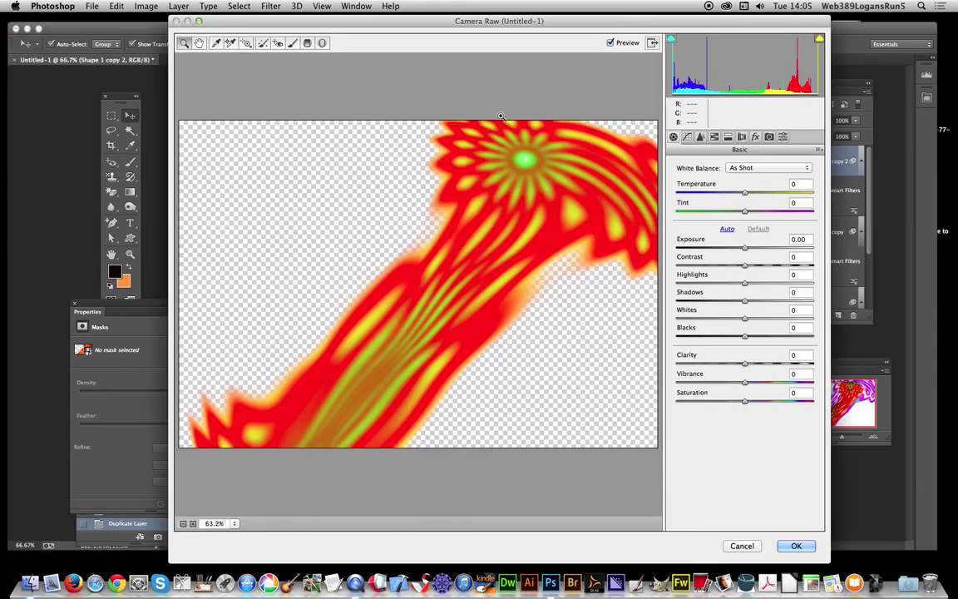
drag(744, 193, 719, 191)
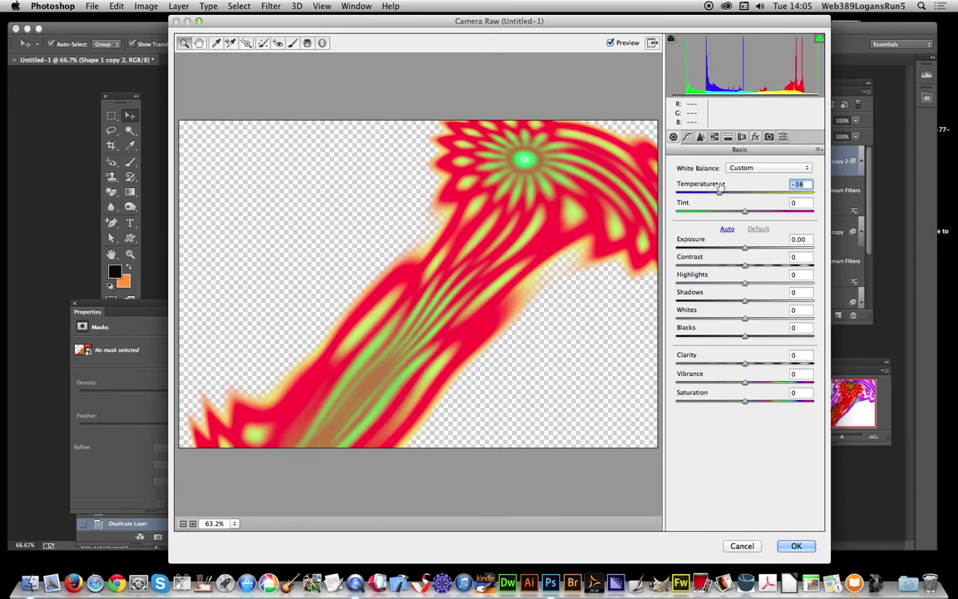
- Lift the RGB curve midtones and strongly raise the Green curve, then apply the filter
click(688, 137)
drag(744, 285, 750, 323)
click(734, 201)
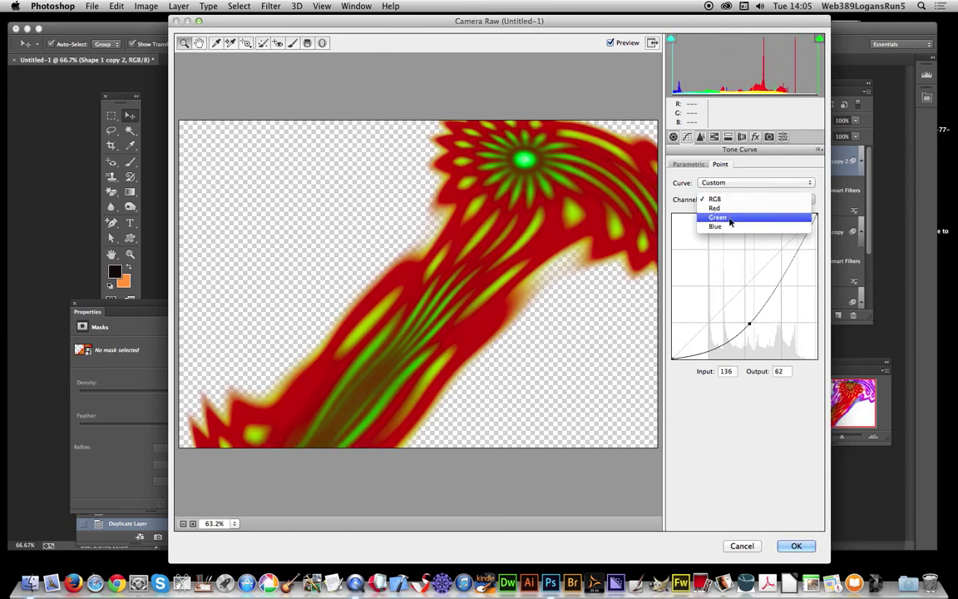
click(730, 217)
drag(737, 297, 716, 269)
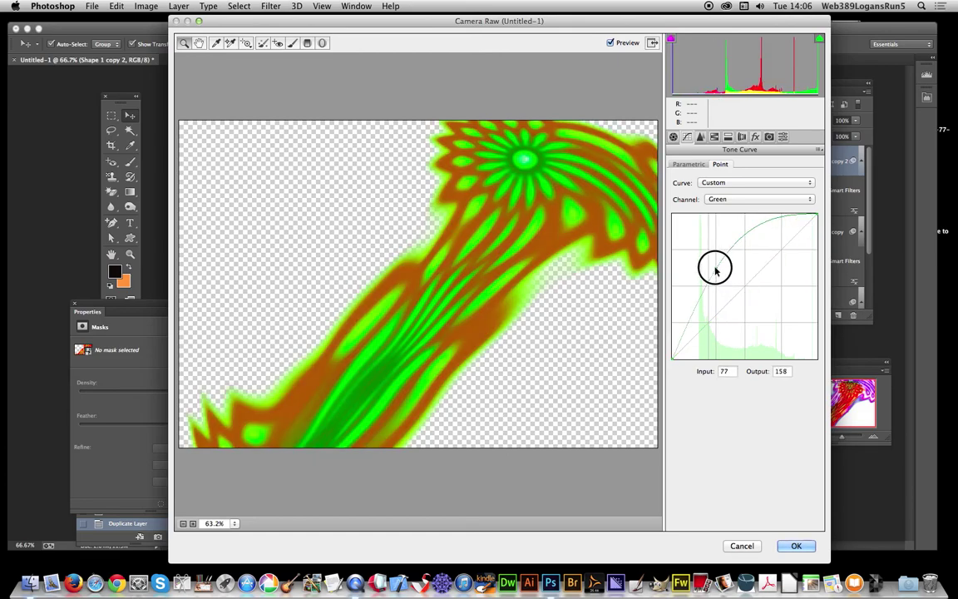
click(795, 545)
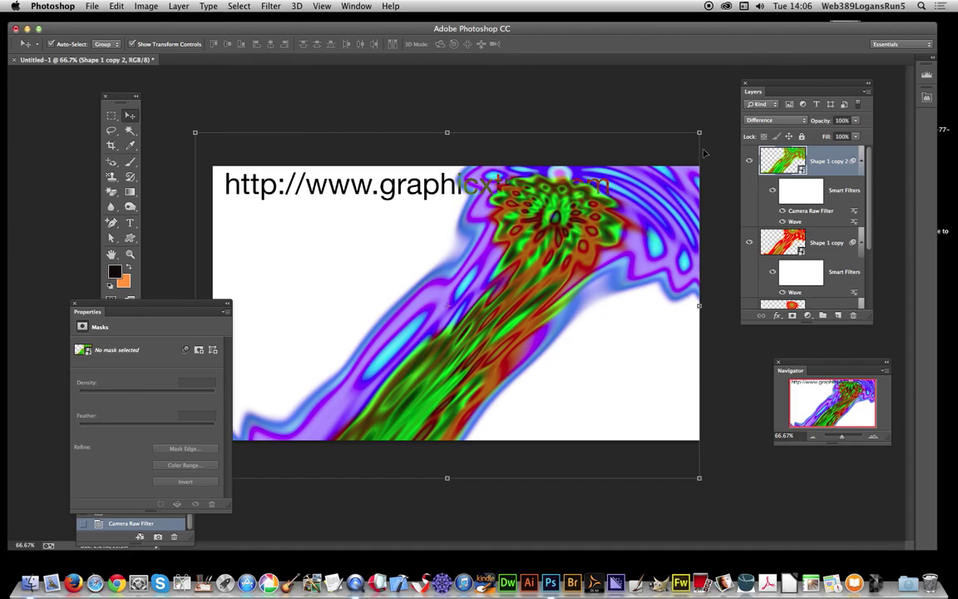